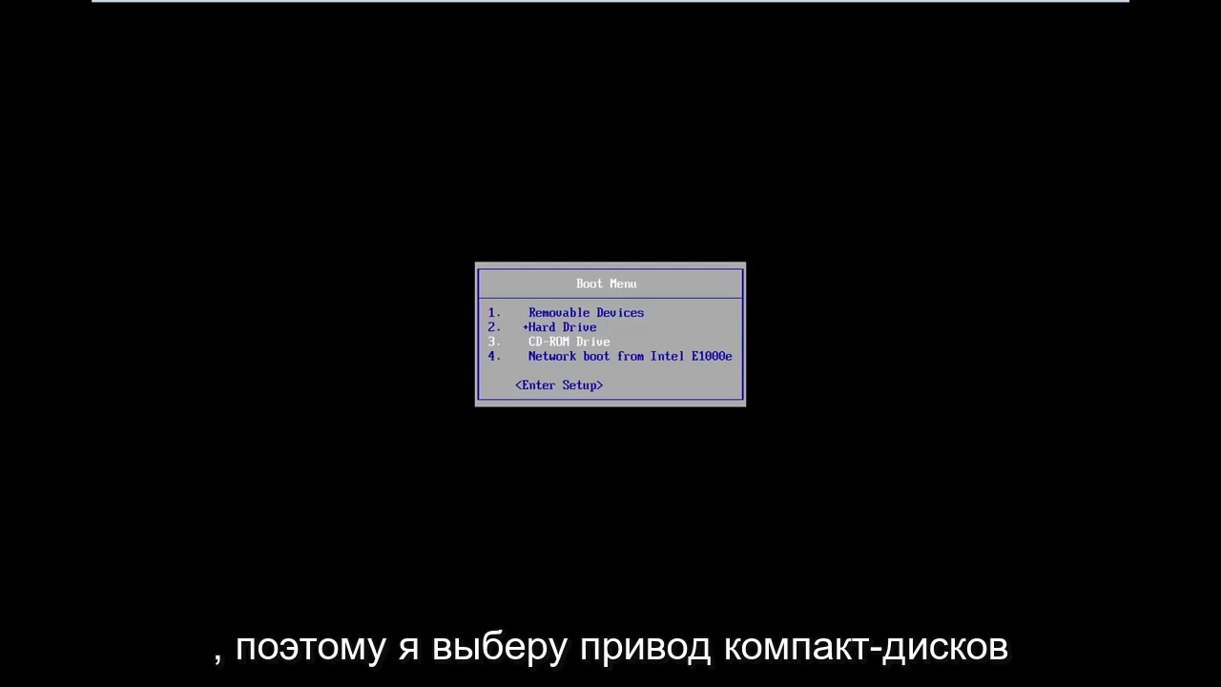
pyautogui.press('Return')
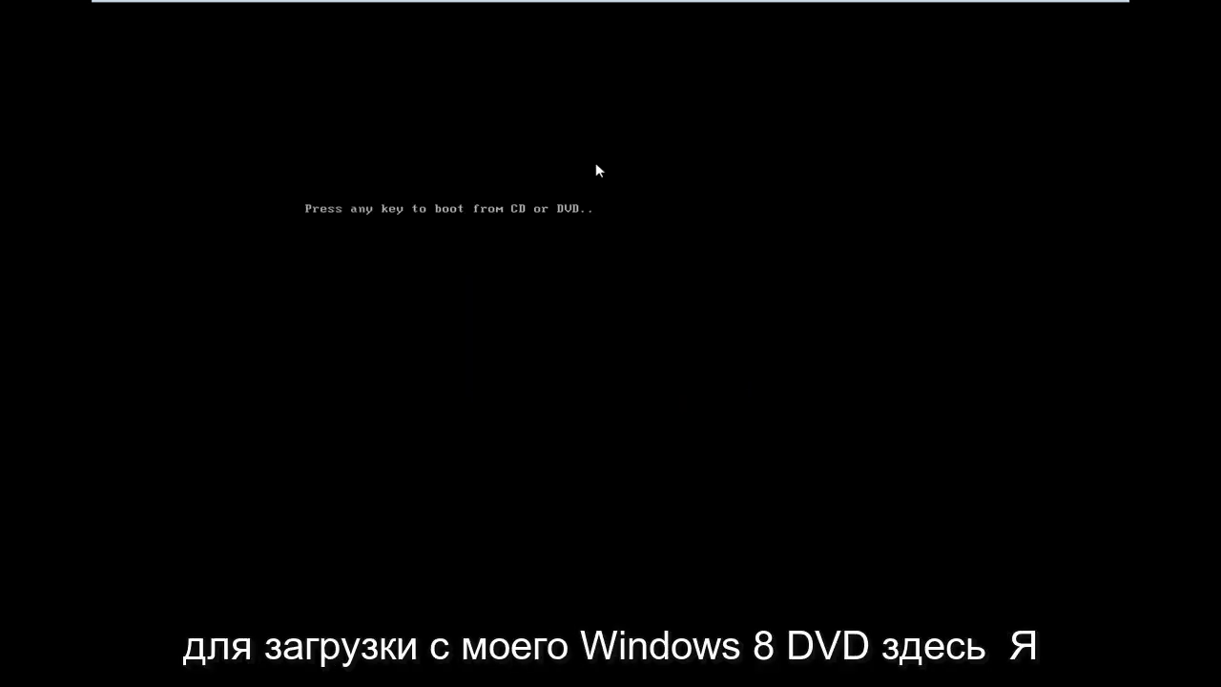
pyautogui.press('Return')
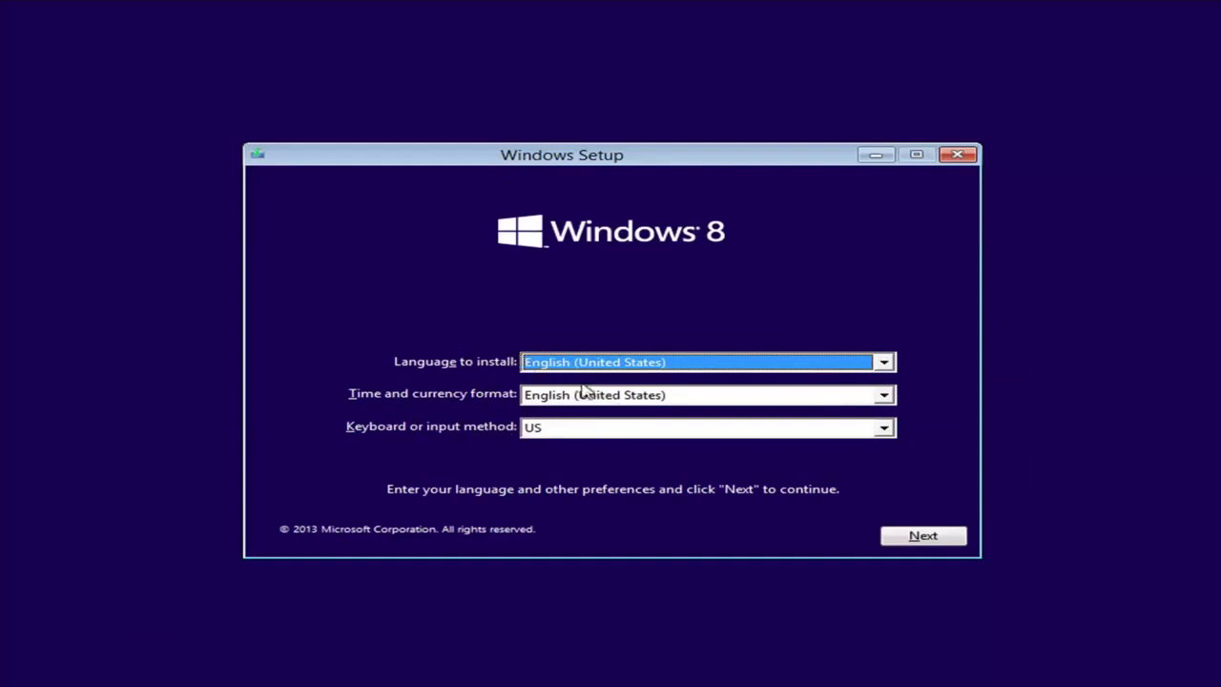
pyautogui.click(921, 536)
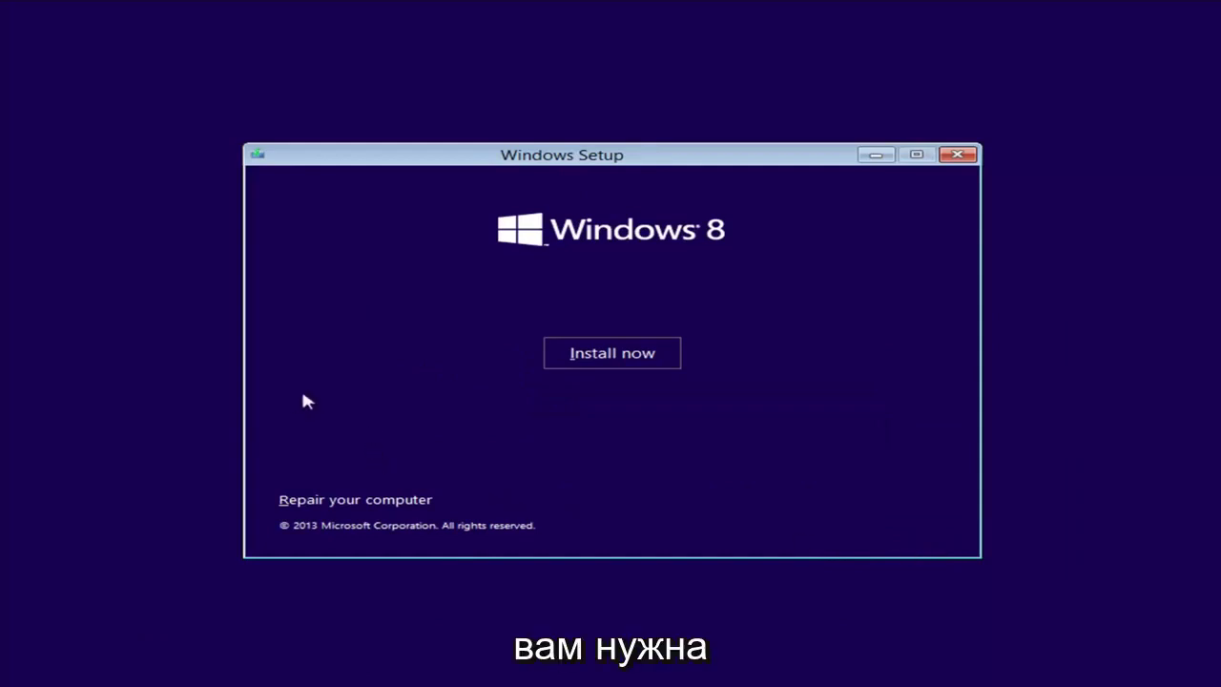
pyautogui.click(328, 501)
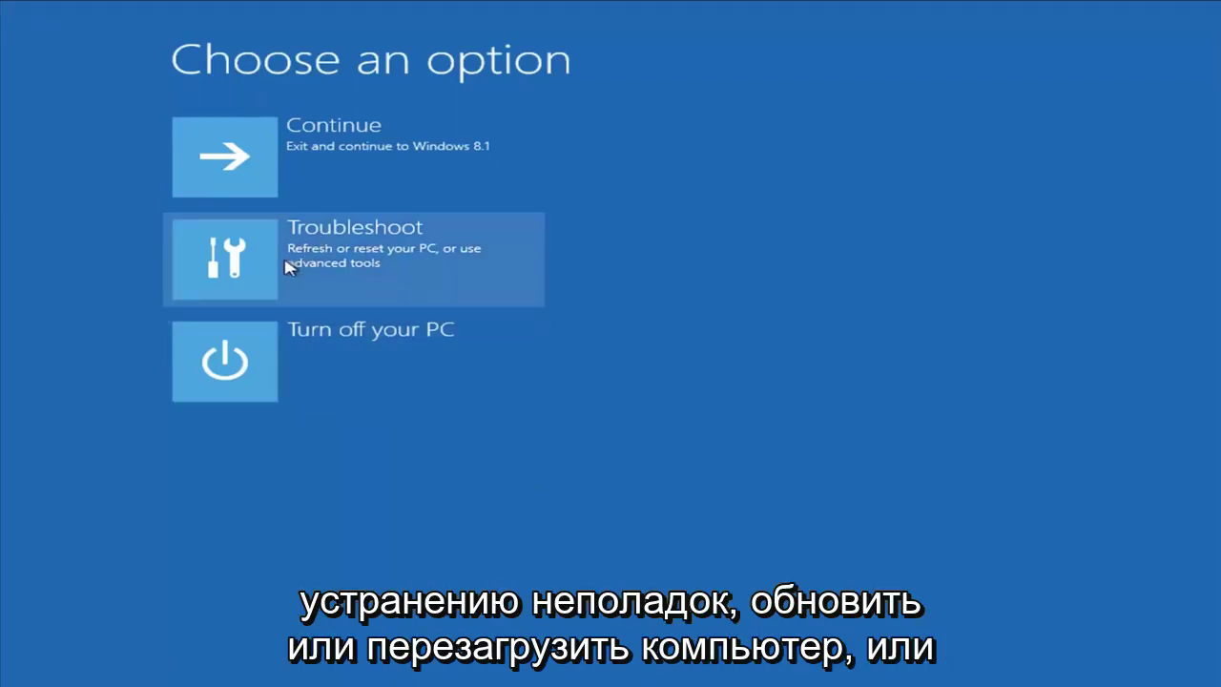
# Review what refreshing the Windows 8.1 installation would change, and cancel without refreshing
pyautogui.click(404, 271)
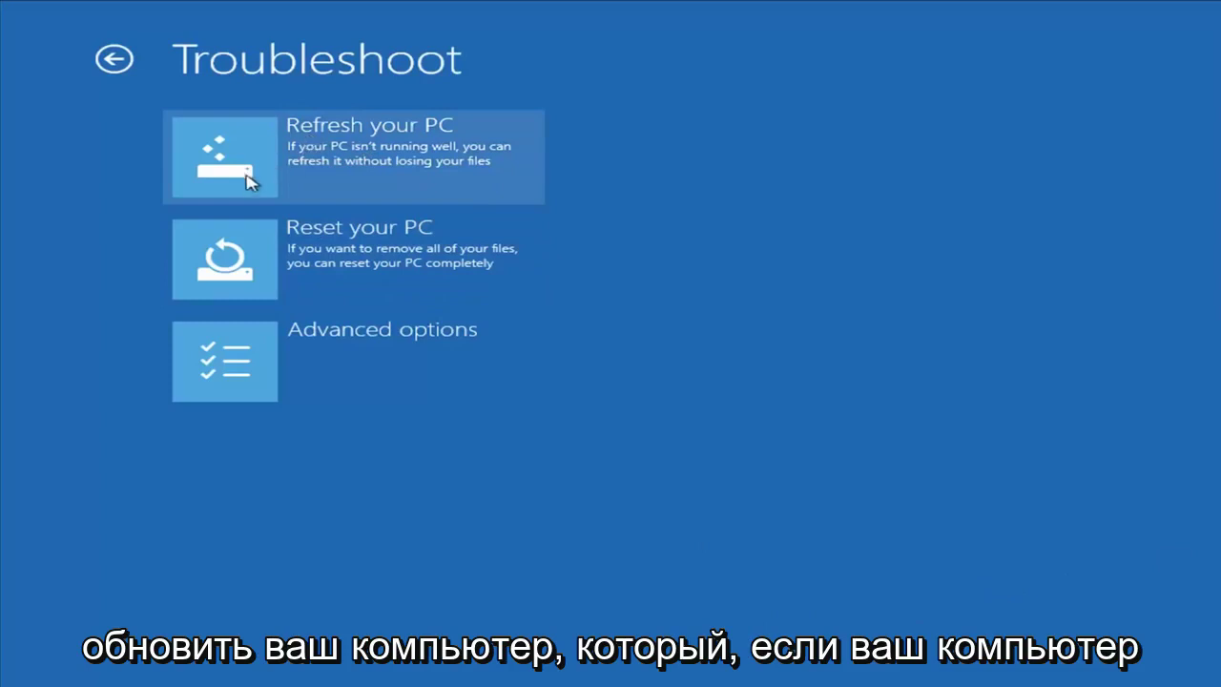
pyautogui.click(374, 174)
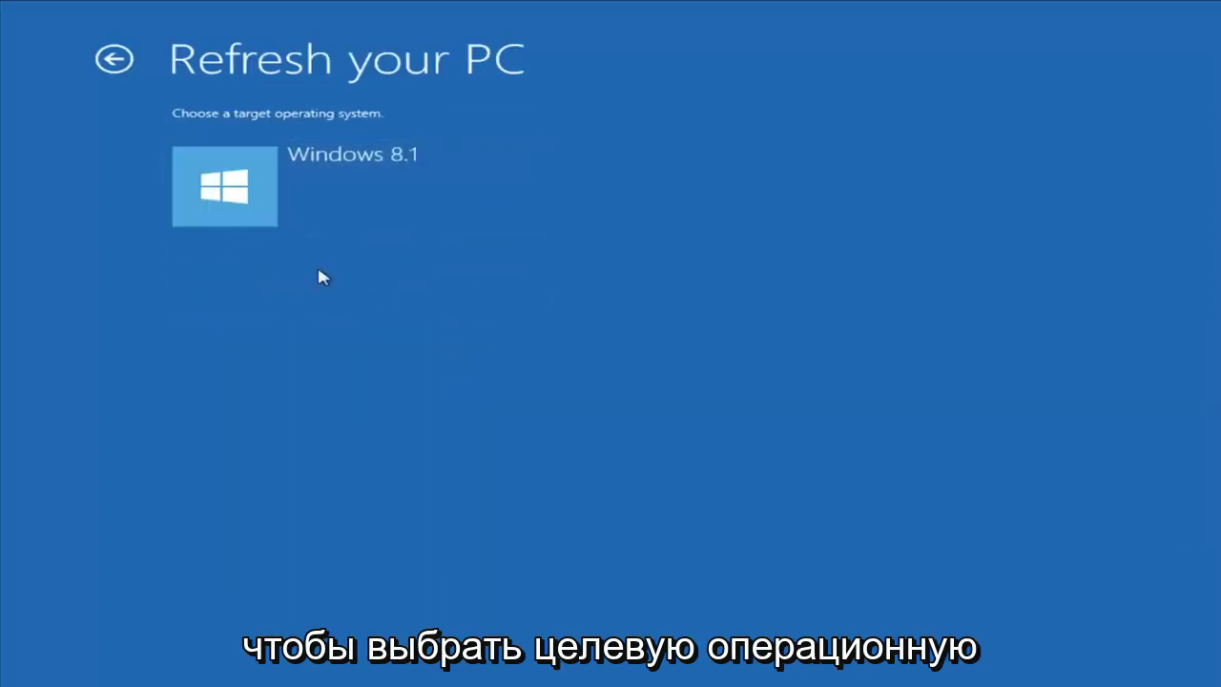
pyautogui.click(256, 207)
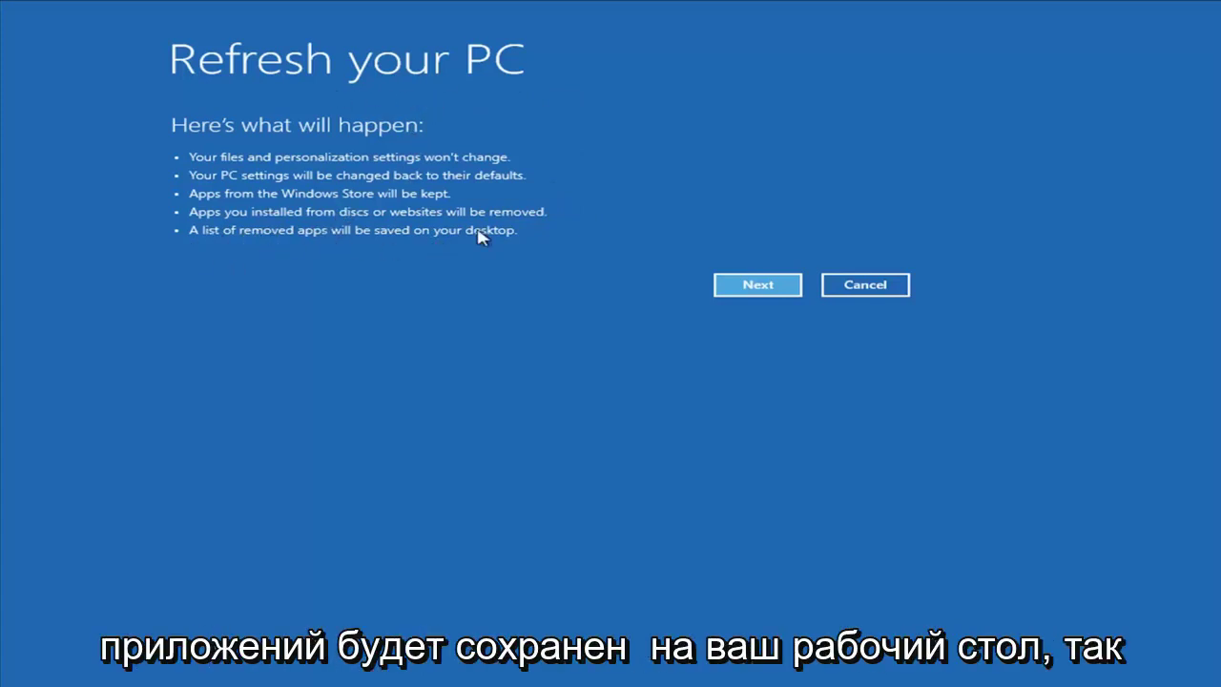
pyautogui.click(864, 285)
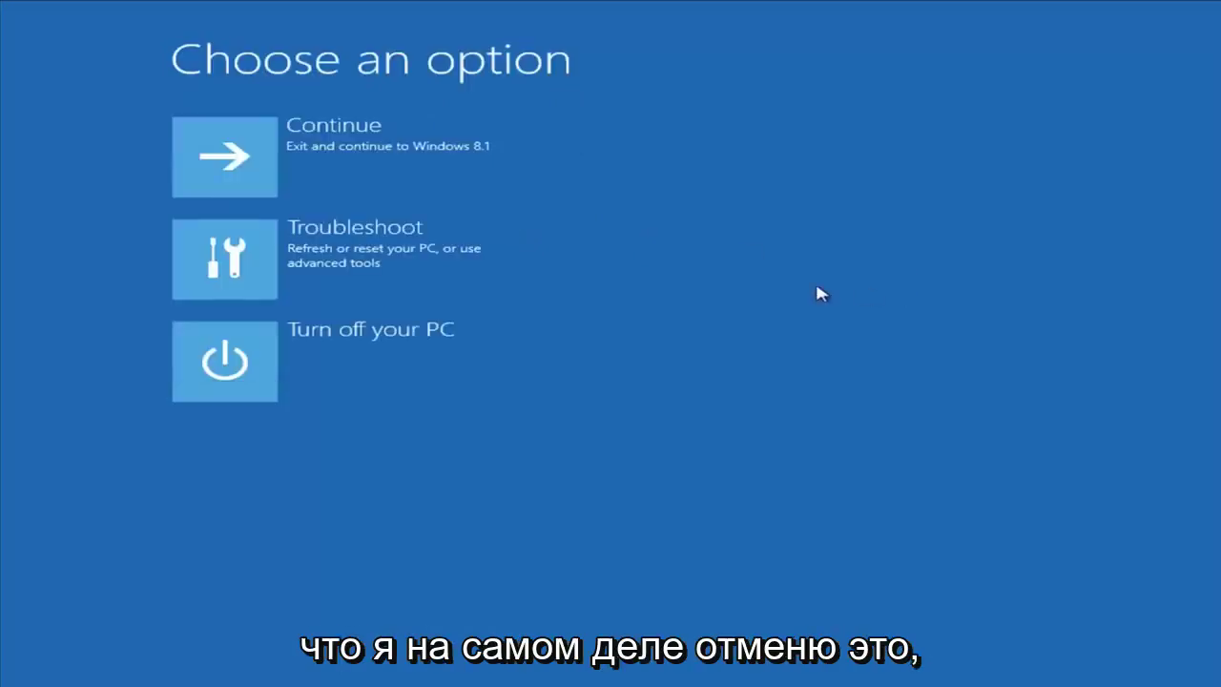
# Start System Restore for Windows 8.1, select the Installed VMware Tools restore point, and cancel the restore
pyautogui.click(344, 260)
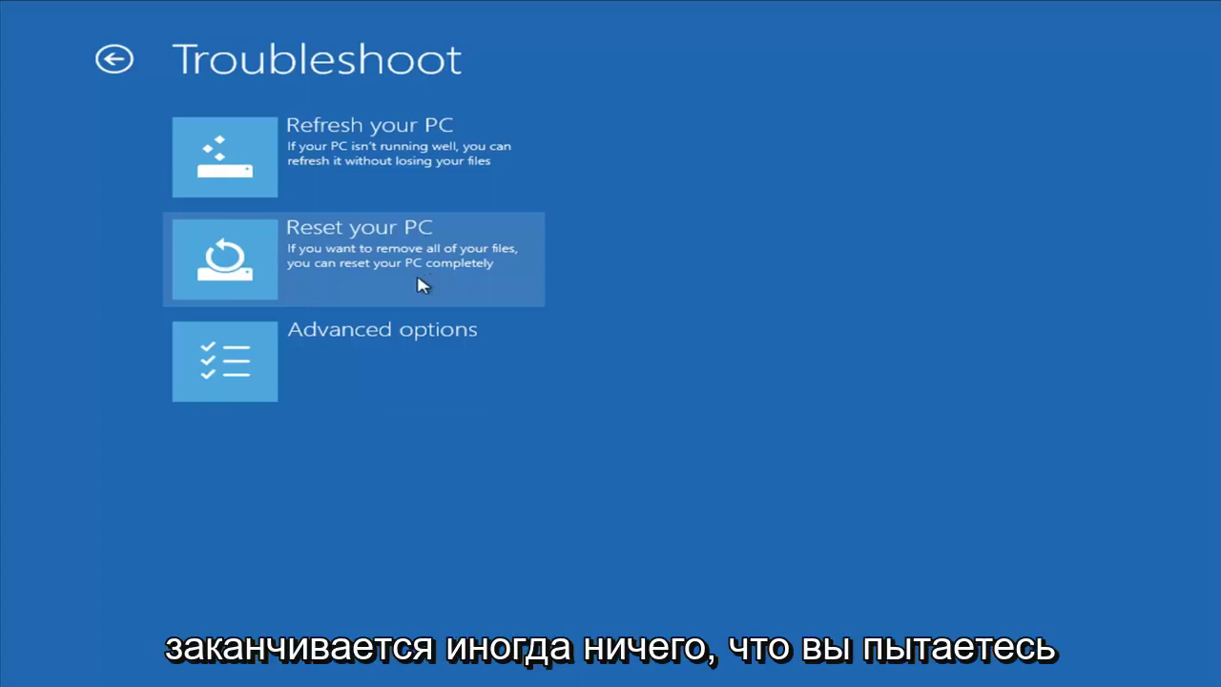
pyautogui.click(303, 362)
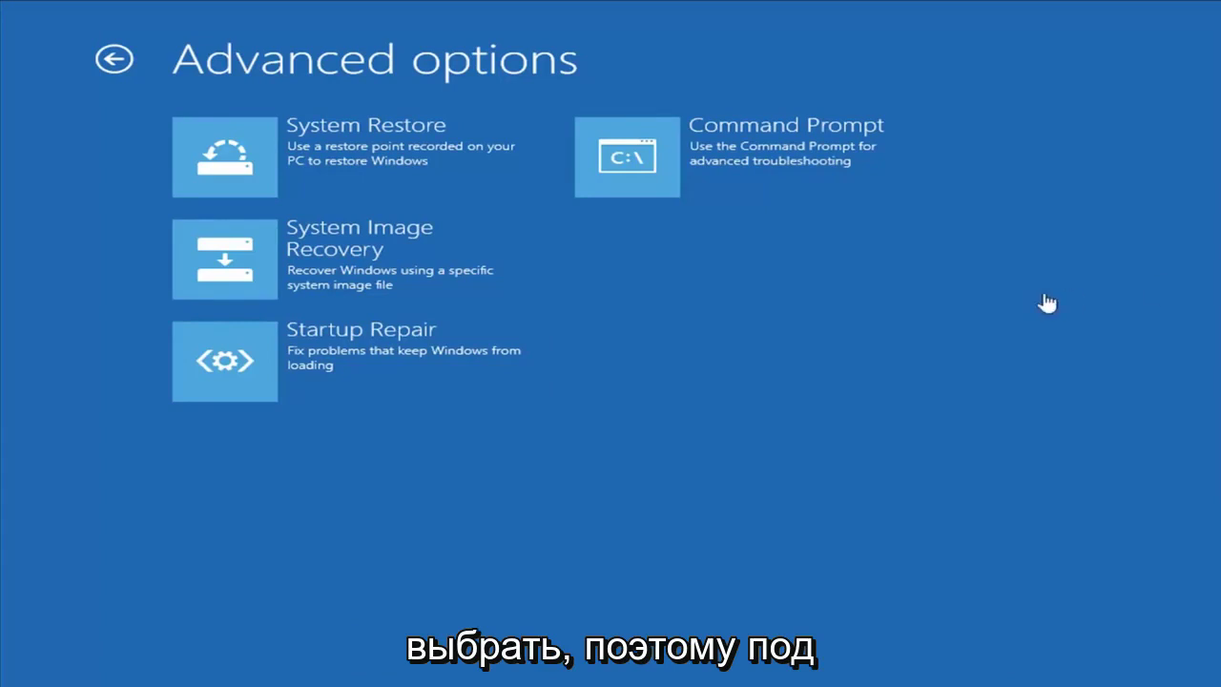
pyautogui.click(307, 164)
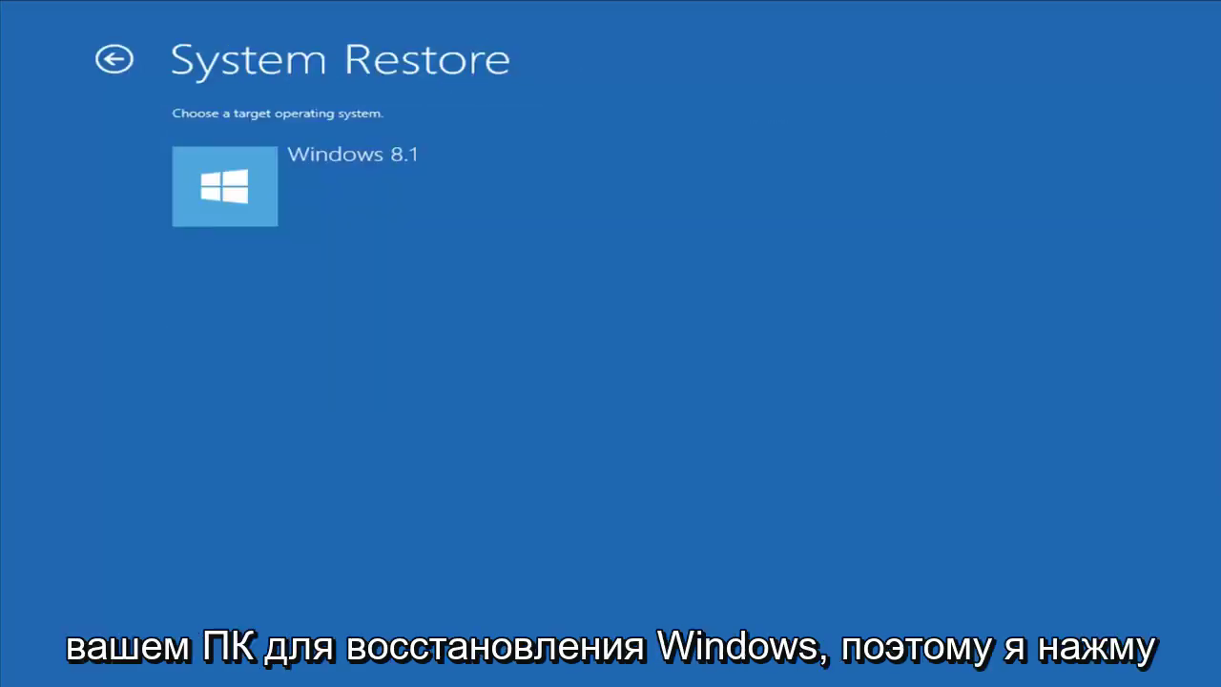
pyautogui.click(225, 186)
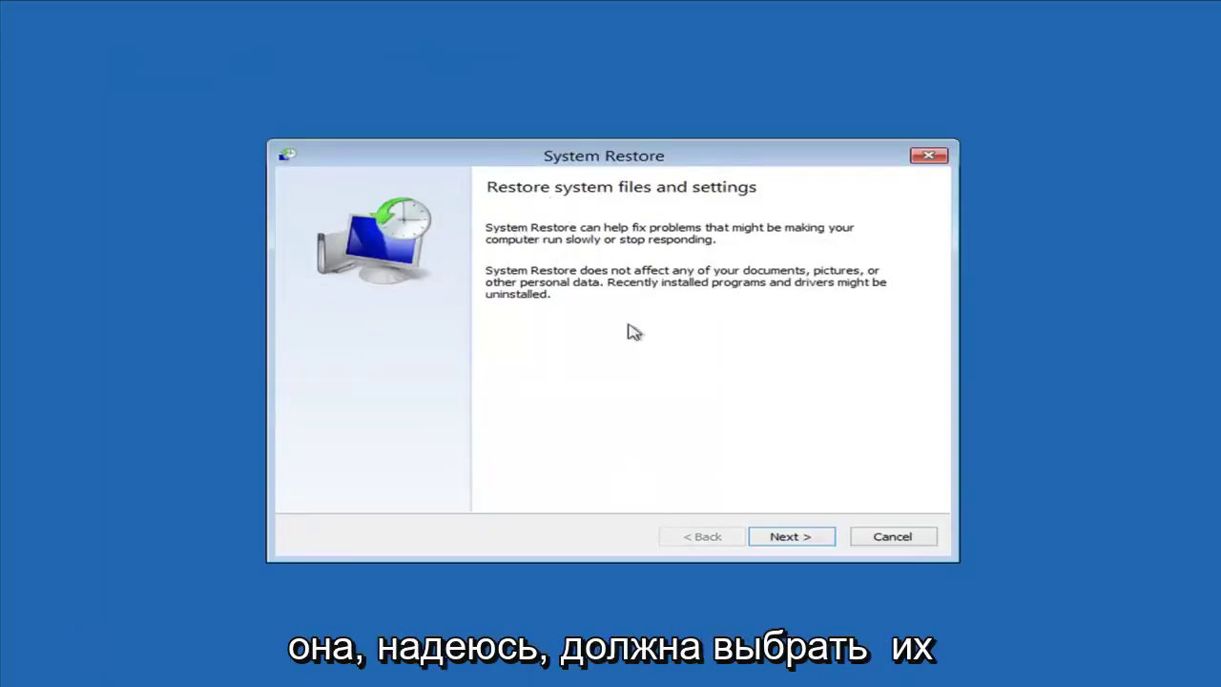
pyautogui.click(786, 541)
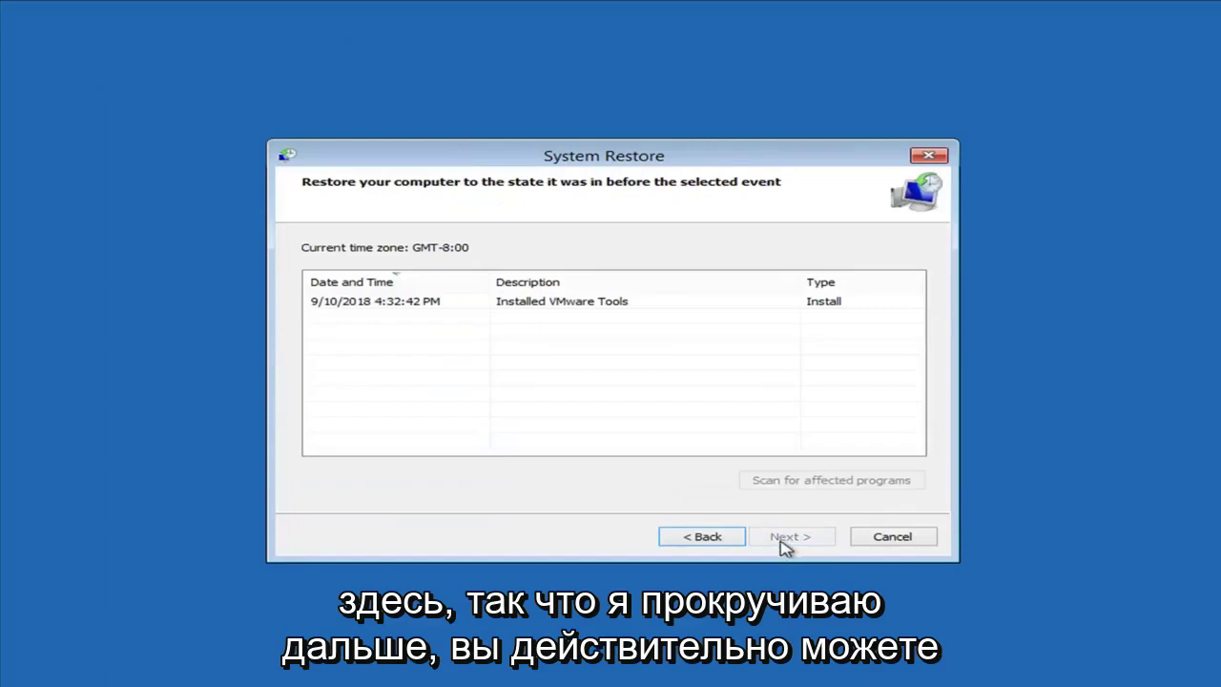
pyautogui.click(349, 304)
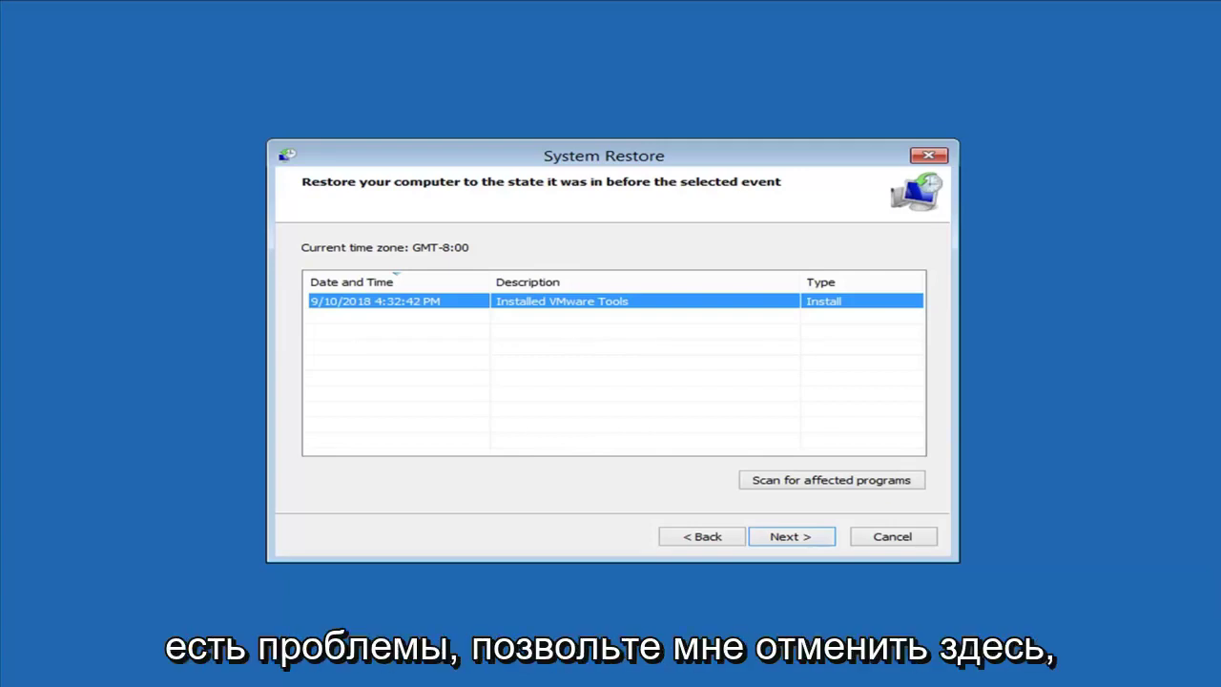
pyautogui.click(913, 537)
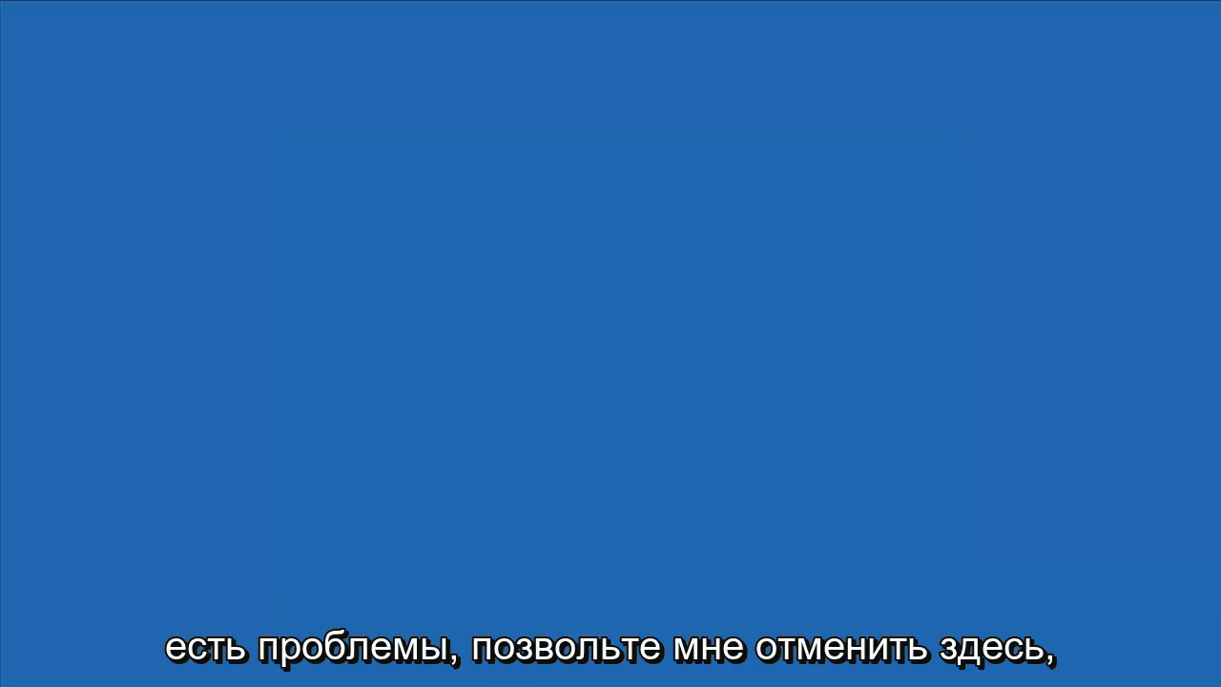
# Check System Image Recovery for a Windows 8.1 image backup, and cancel the re-imaging
pyautogui.click(346, 234)
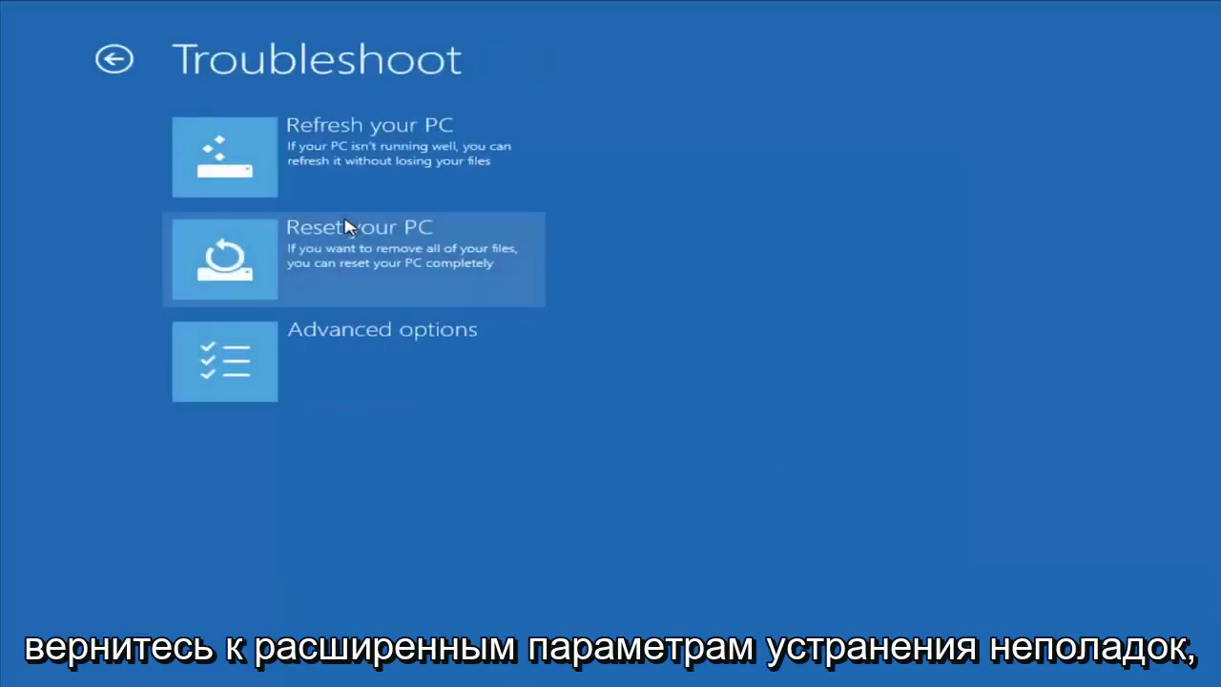
pyautogui.click(319, 343)
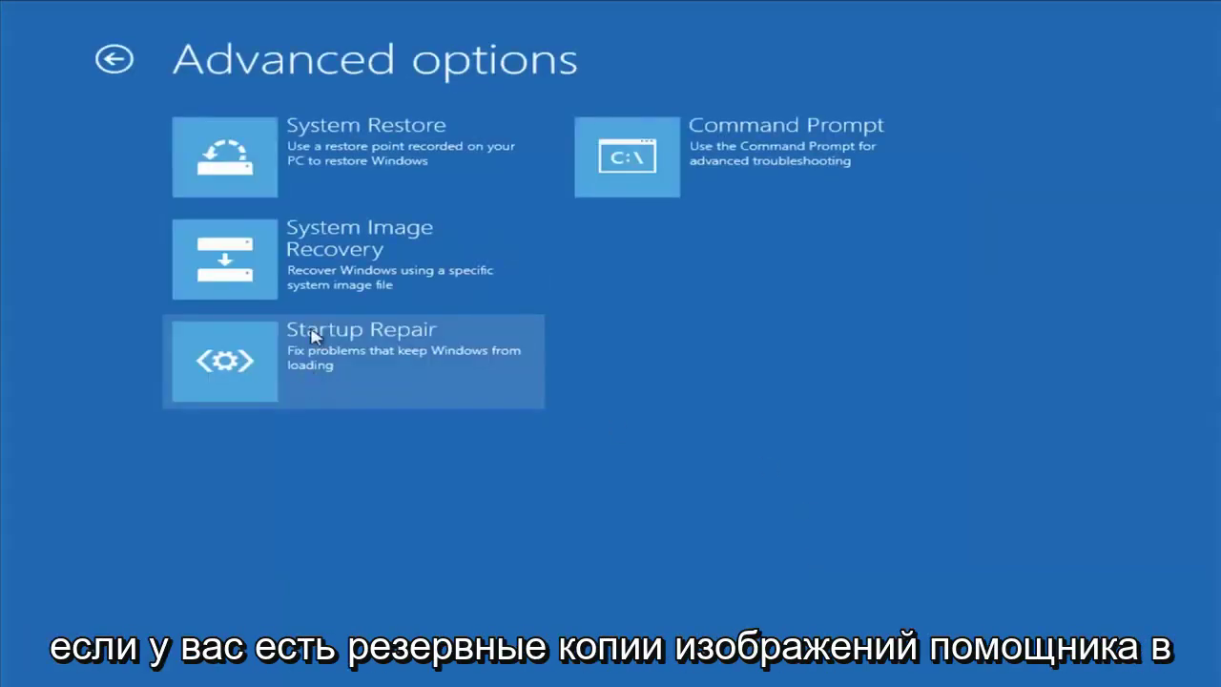
pyautogui.click(384, 265)
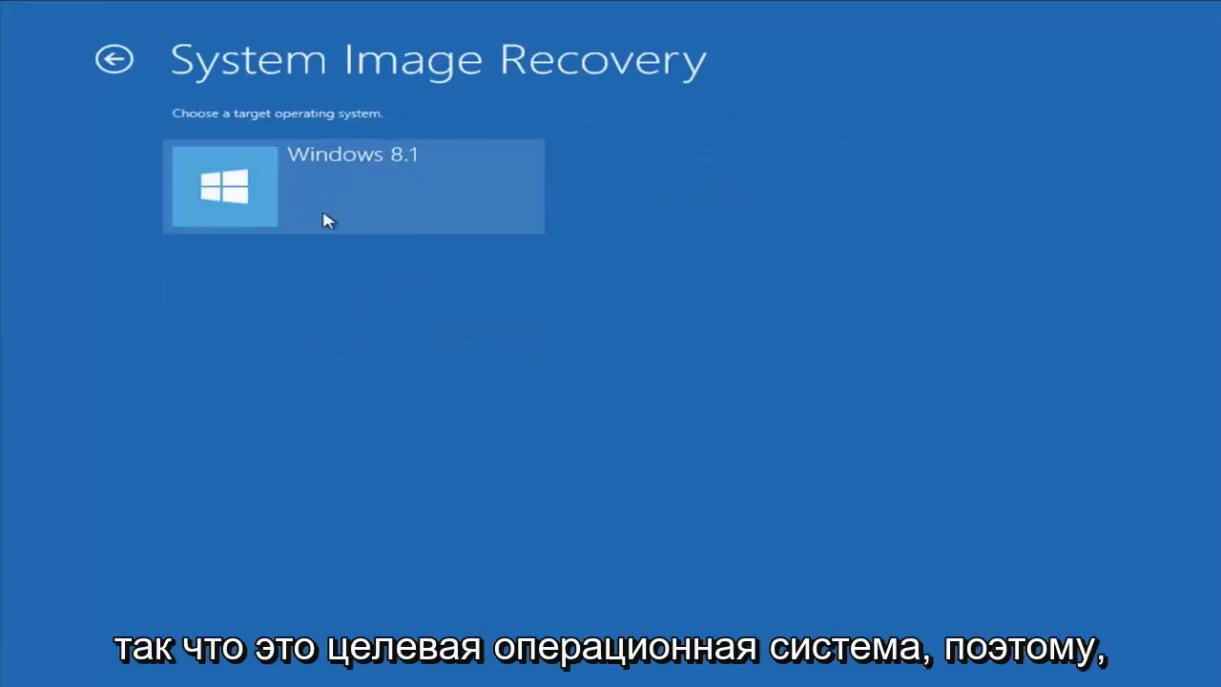
pyautogui.click(355, 219)
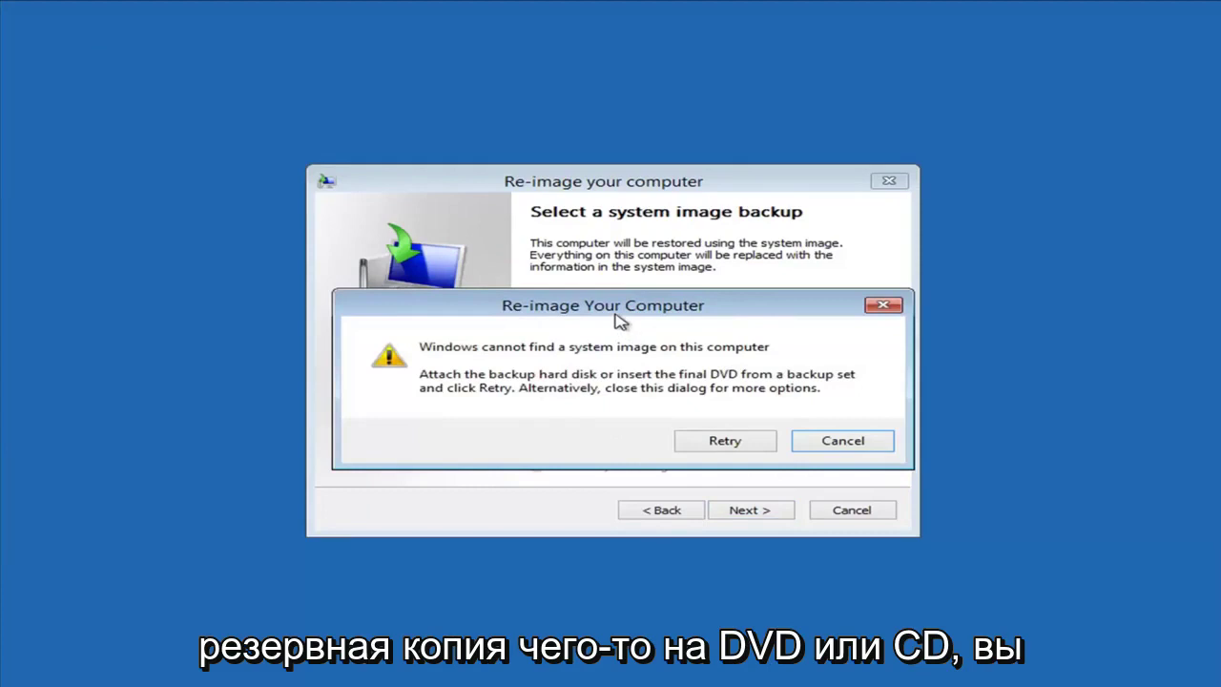
pyautogui.click(859, 441)
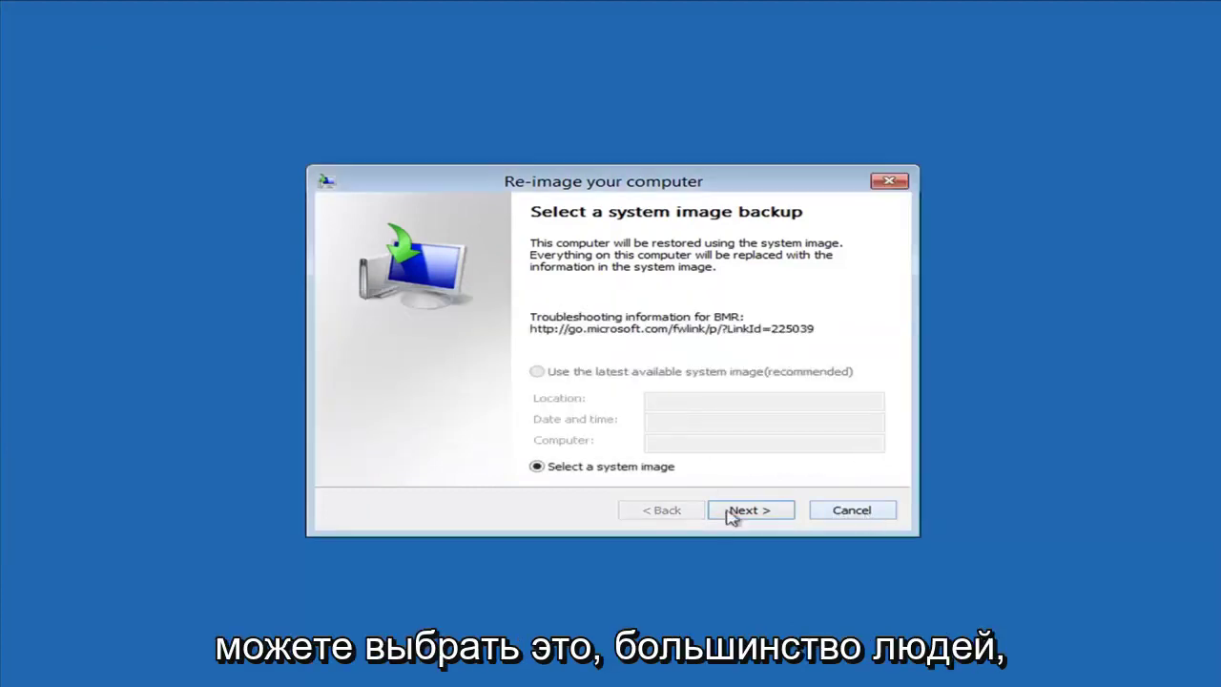
pyautogui.click(848, 512)
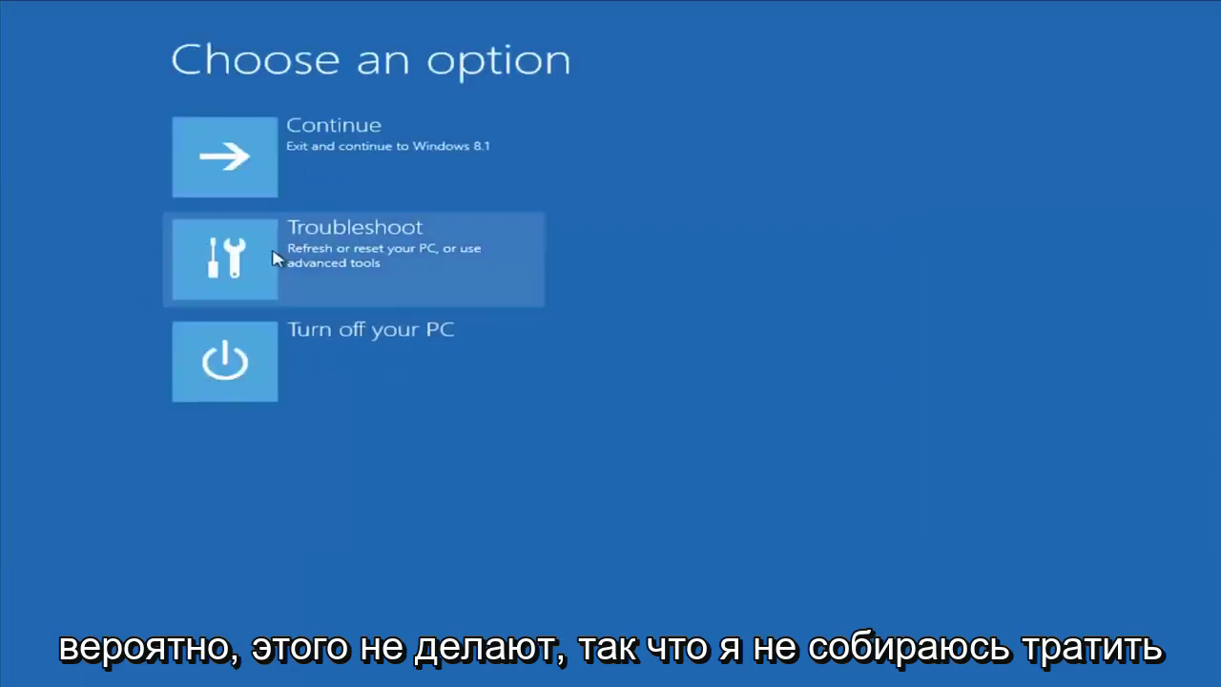
# Set up a System Restore of Windows 8.1 to the Installed VMware Tools restore point from 9/10/2018 4:32:42 PM
pyautogui.click(276, 263)
pyautogui.click(314, 371)
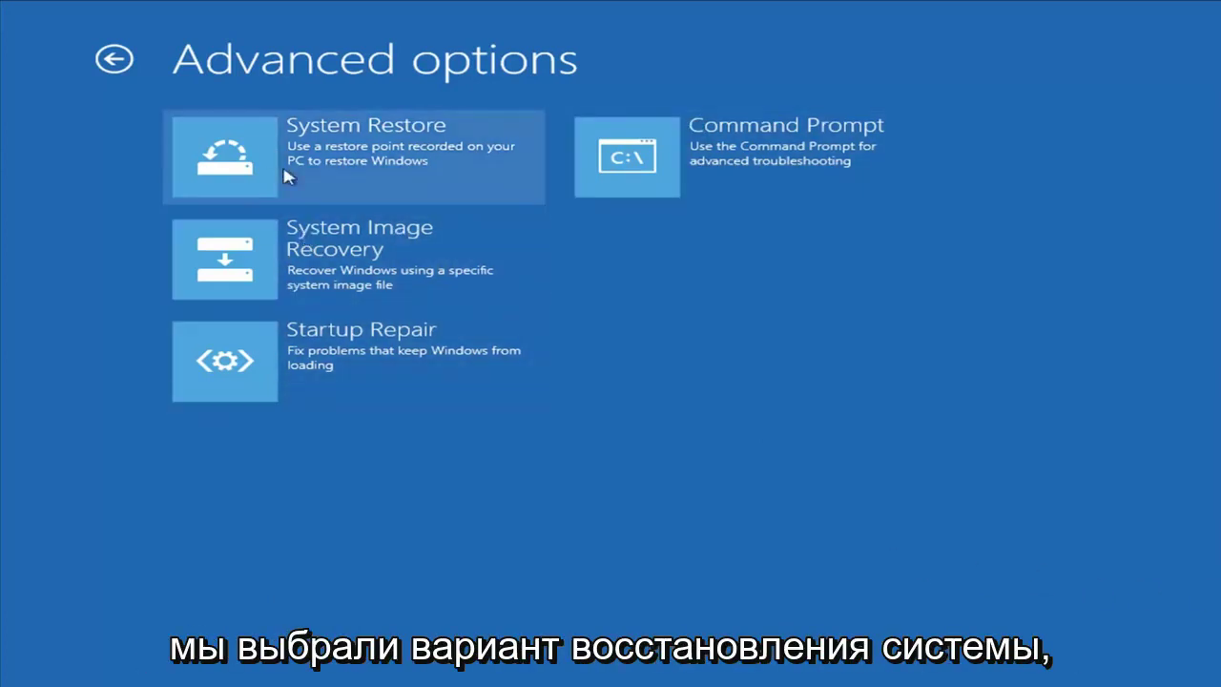
pyautogui.click(296, 160)
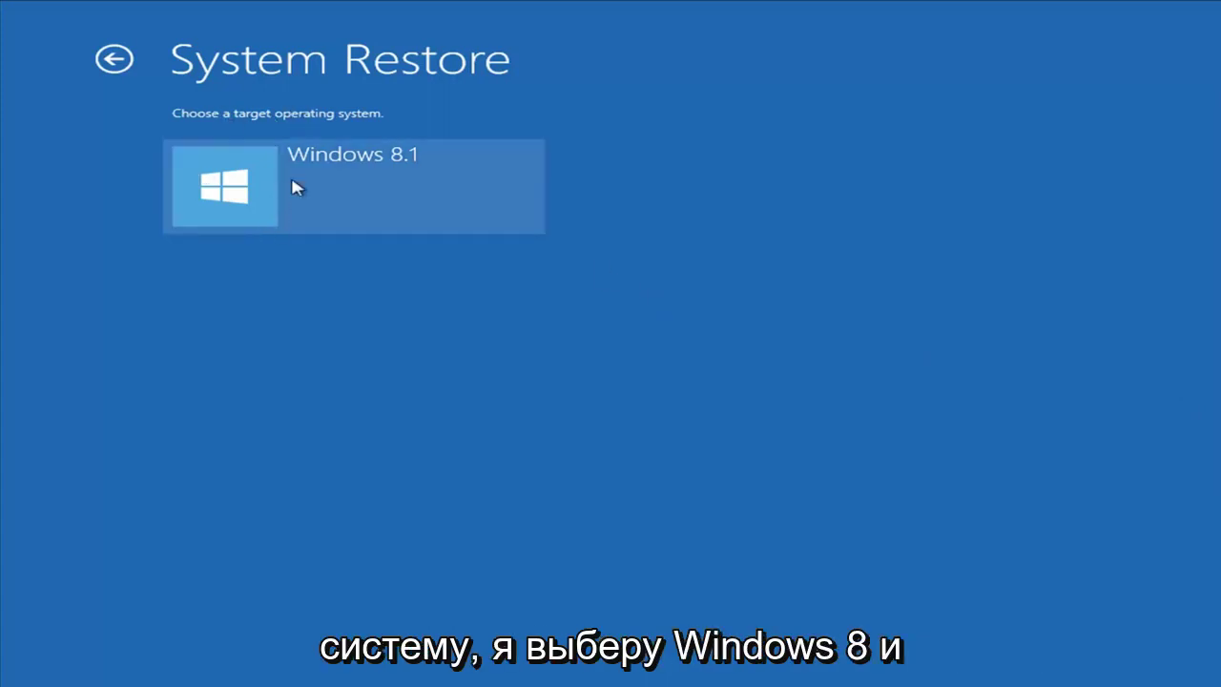
pyautogui.click(401, 184)
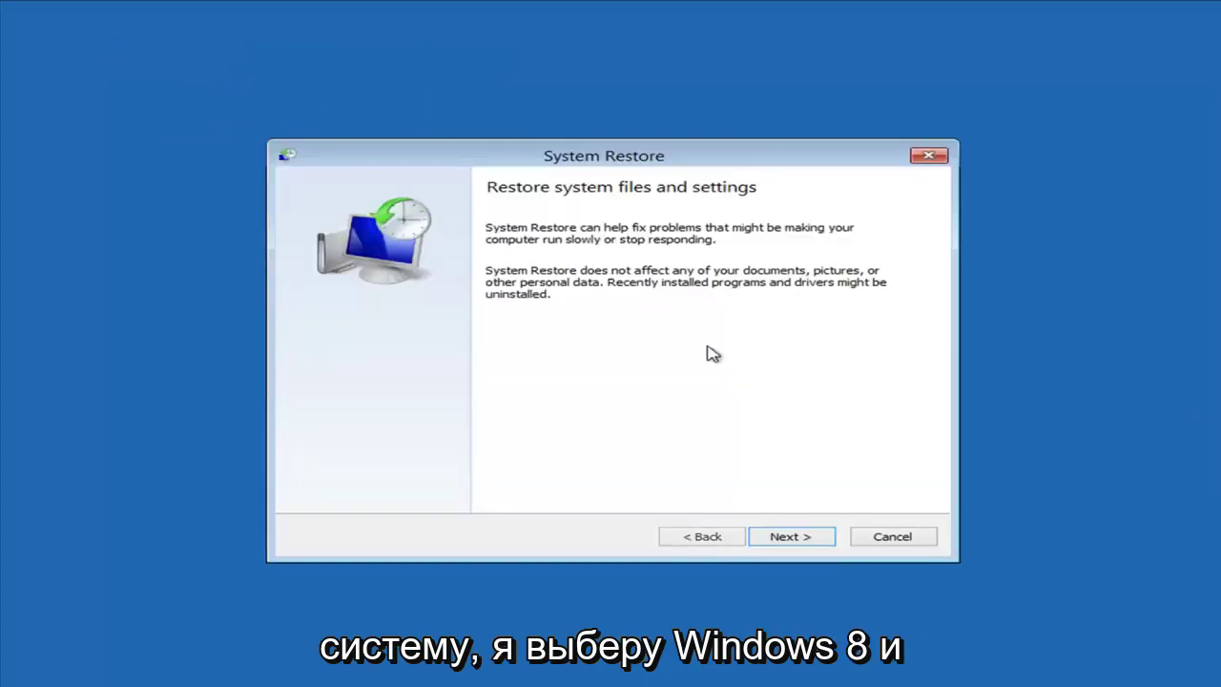
pyautogui.click(801, 541)
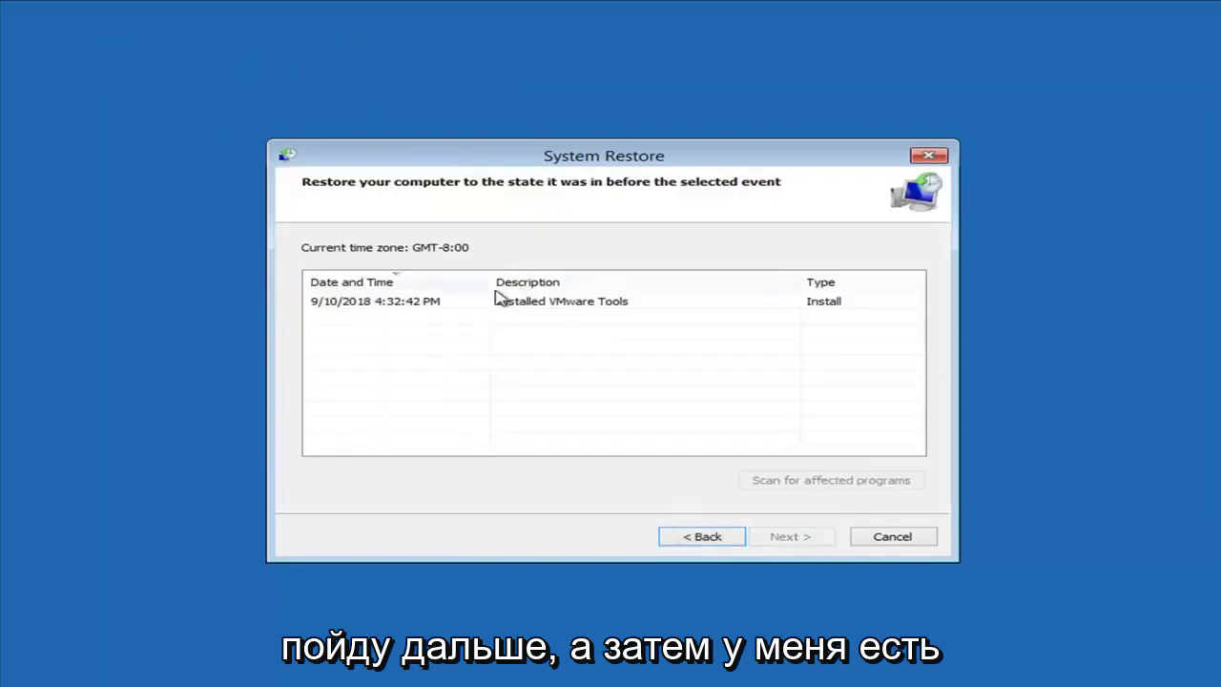
pyautogui.click(363, 302)
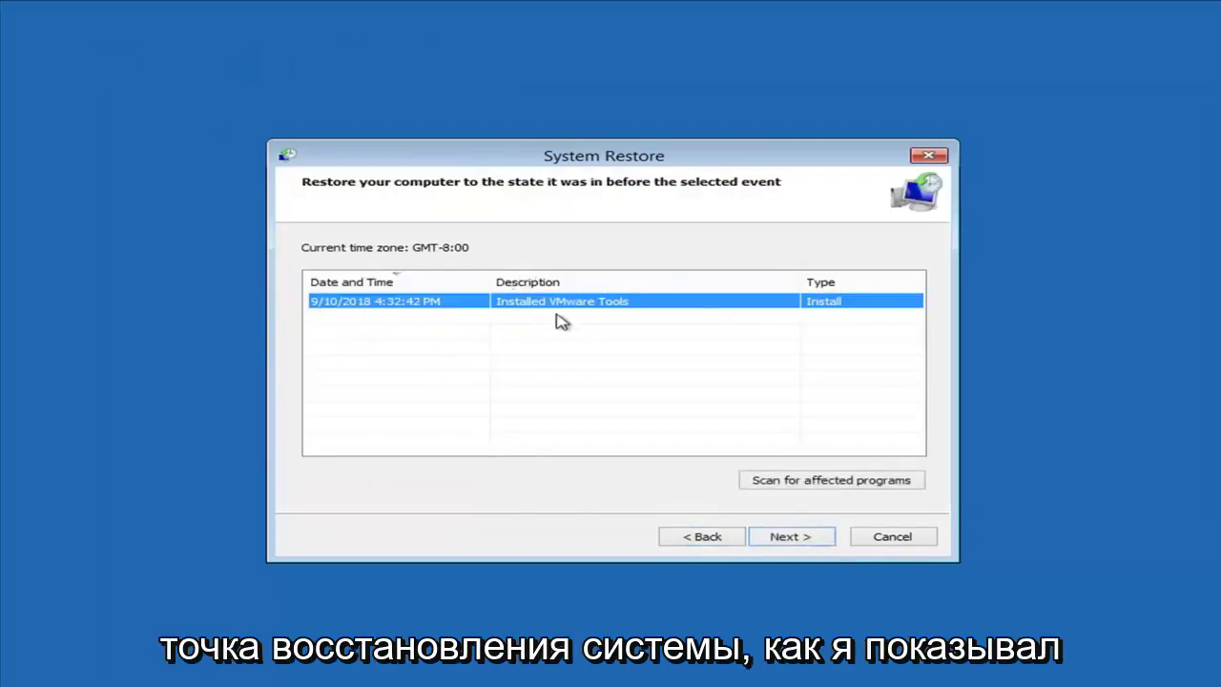
pyautogui.click(796, 541)
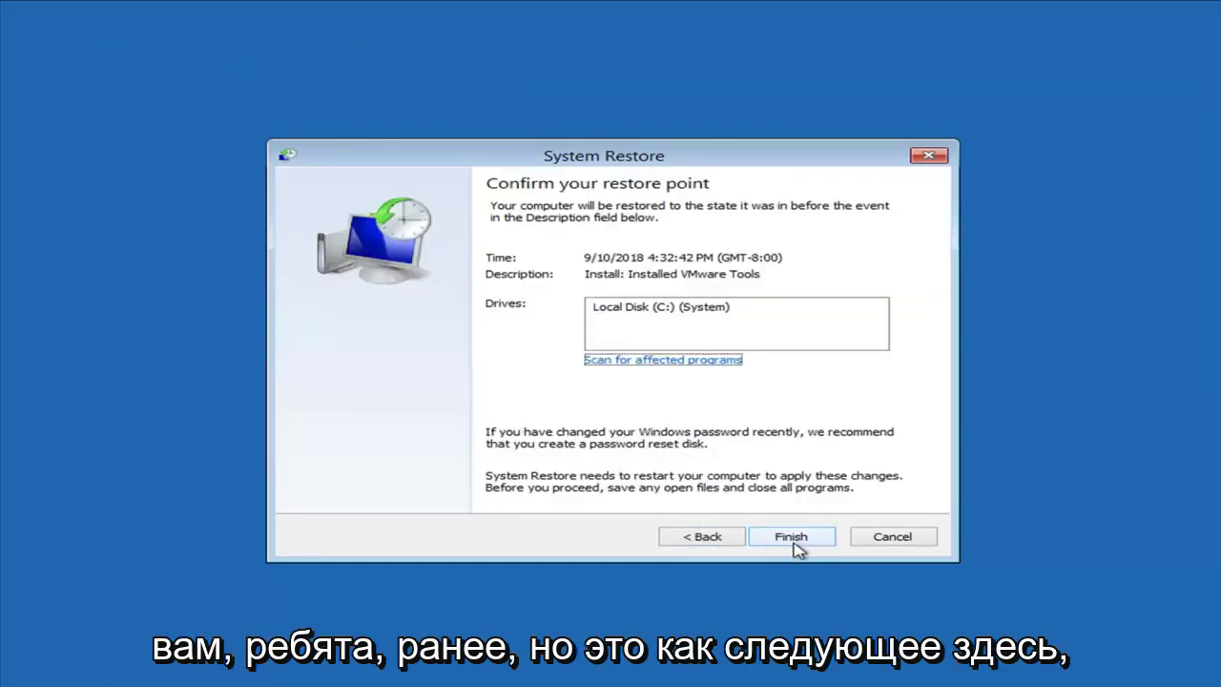
# Run the configured system restore, accepting that it cannot be interrupted, and restart the computer on completion
pyautogui.click(791, 539)
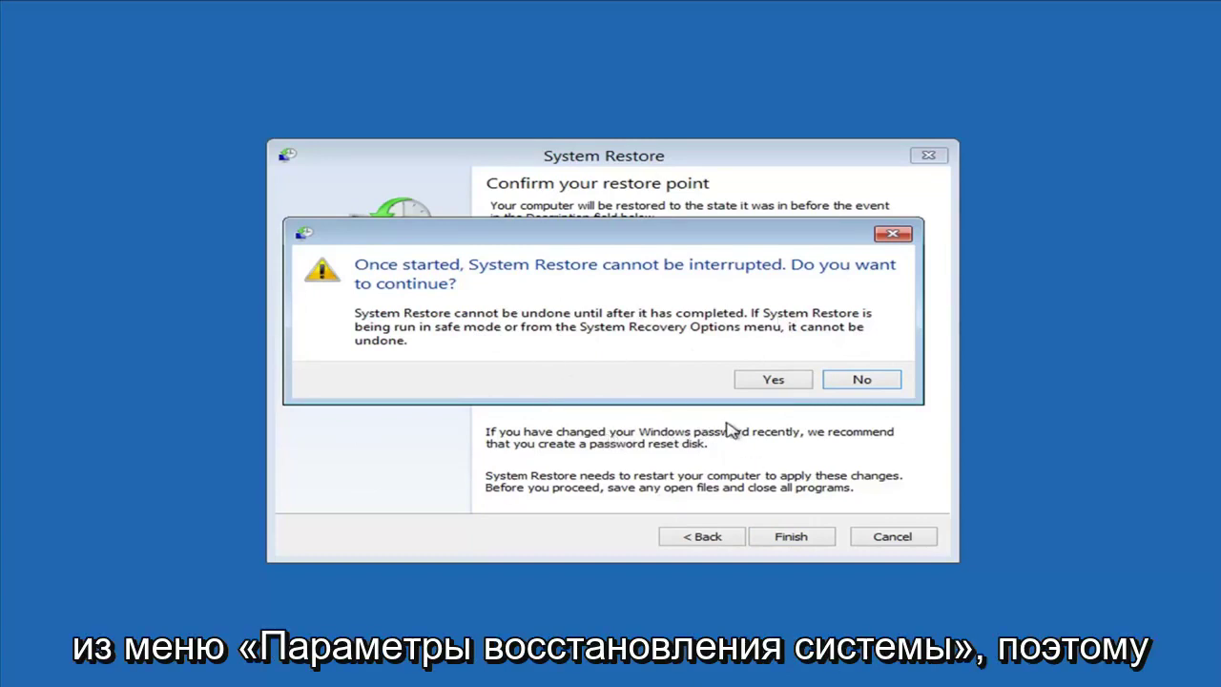
pyautogui.click(765, 383)
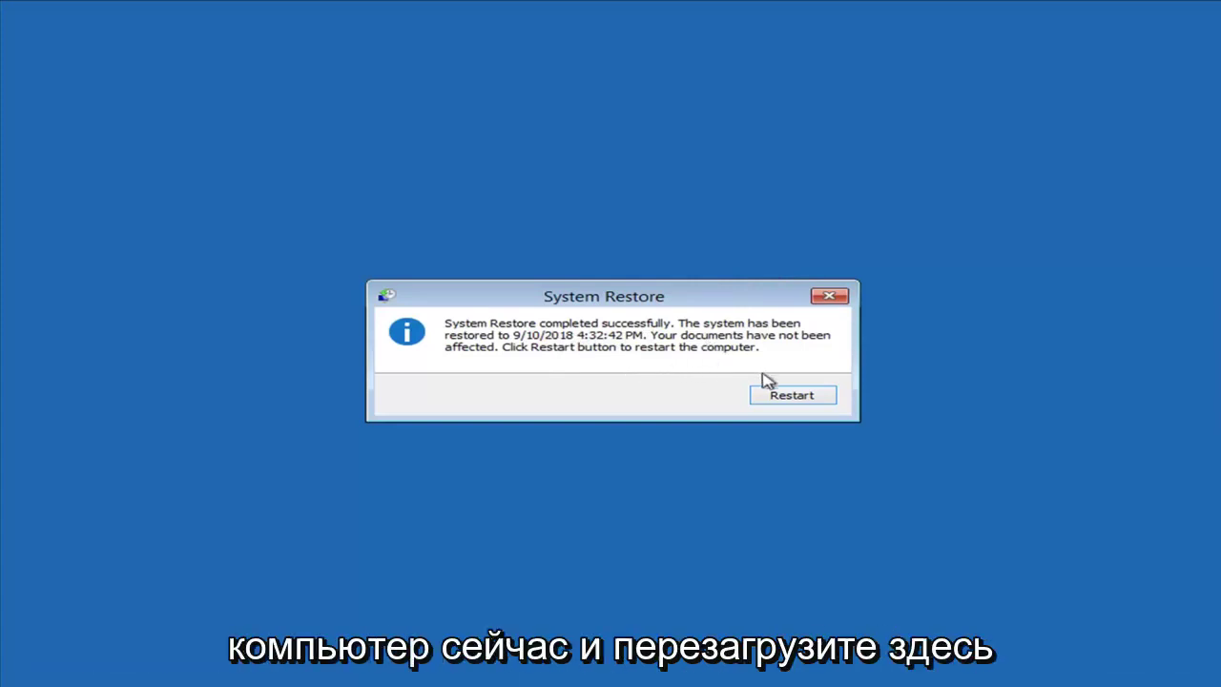
pyautogui.click(777, 399)
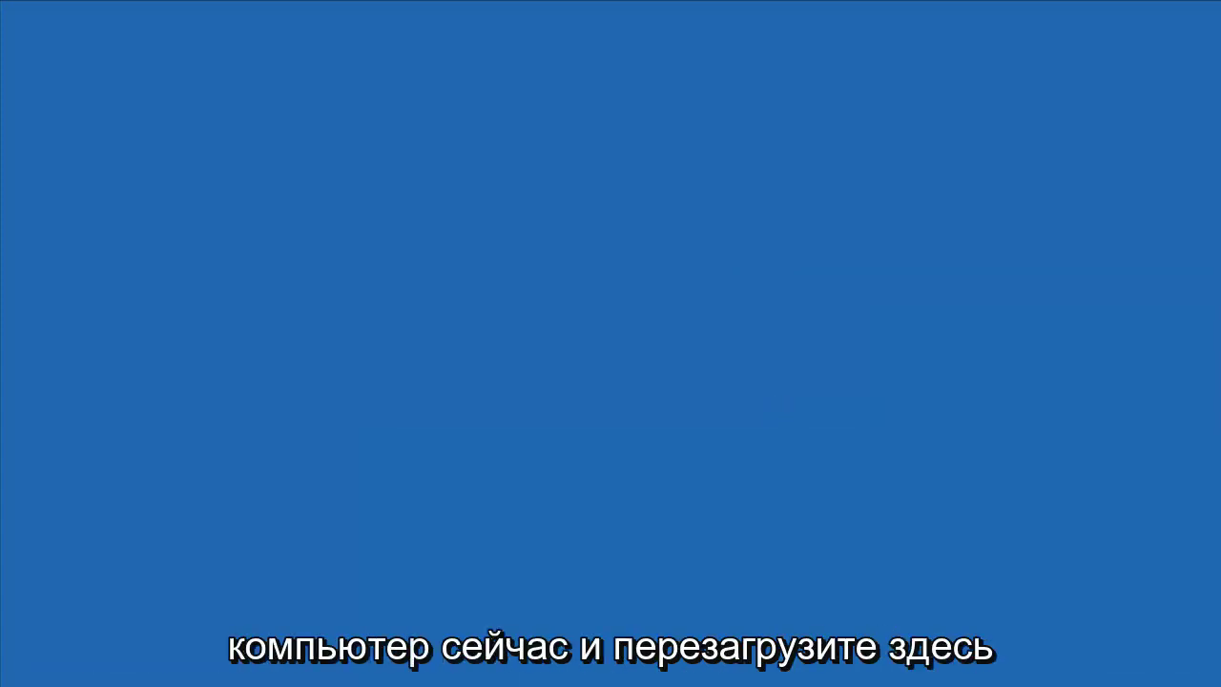